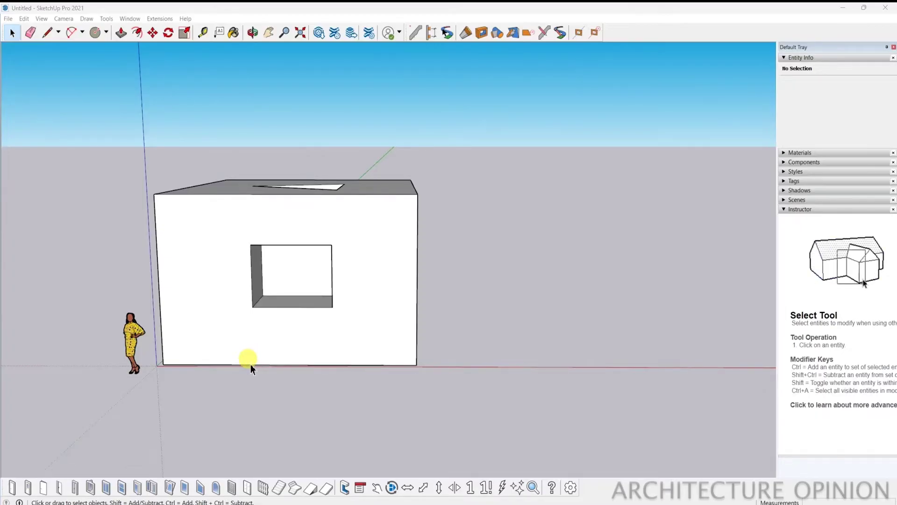
- Orbit down to eye level and zoom in toward the scale figure and square window
{"action": "mouse_move", "coordinate": [191, 367]}
{"action": "middle_mouse_down"}
{"action": "mouse_move", "coordinate": [282, 367]}
{"action": "mouse_move", "coordinate": [234, 380]}
{"action": "mouse_move", "coordinate": [275, 390]}
{"action": "mouse_move", "coordinate": [474, 236]}
{"action": "middle_mouse_up"}
{"action": "mouse_move", "coordinate": [443, 333]}
{"action": "middle_mouse_down"}
{"action": "mouse_move", "coordinate": [387, 351]}
{"action": "mouse_move", "coordinate": [94, 331]}
{"action": "middle_mouse_up"}
{"action": "scroll", "coordinate": [94, 331], "scroll_direction": "up", "scroll_amount": 3}
{"action": "scroll", "coordinate": [193, 316], "scroll_direction": "up", "scroll_amount": 3}
{"action": "middle_click_drag", "start_coordinate": [192, 315], "coordinate": [224, 289], "text": "shift"}
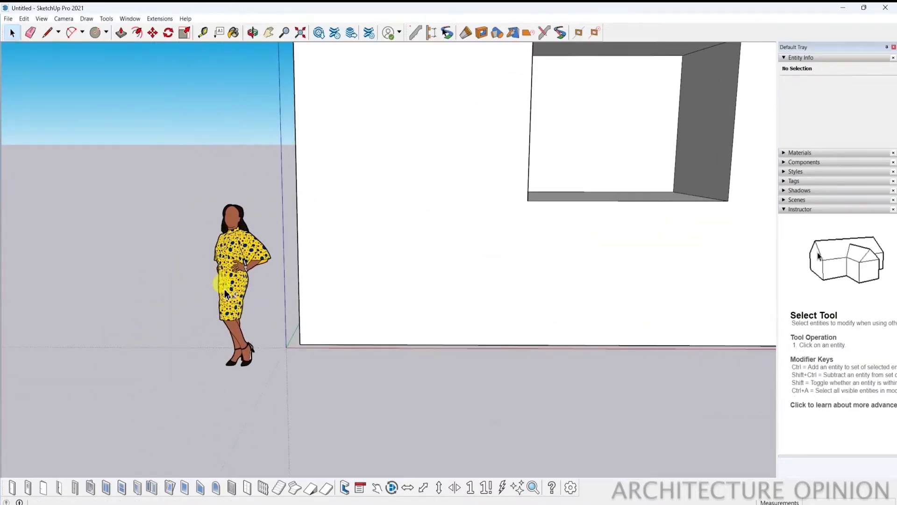
- Select the woman figure, then clear the selection by clicking empty ground
{"action": "left_click", "coordinate": [256, 357]}
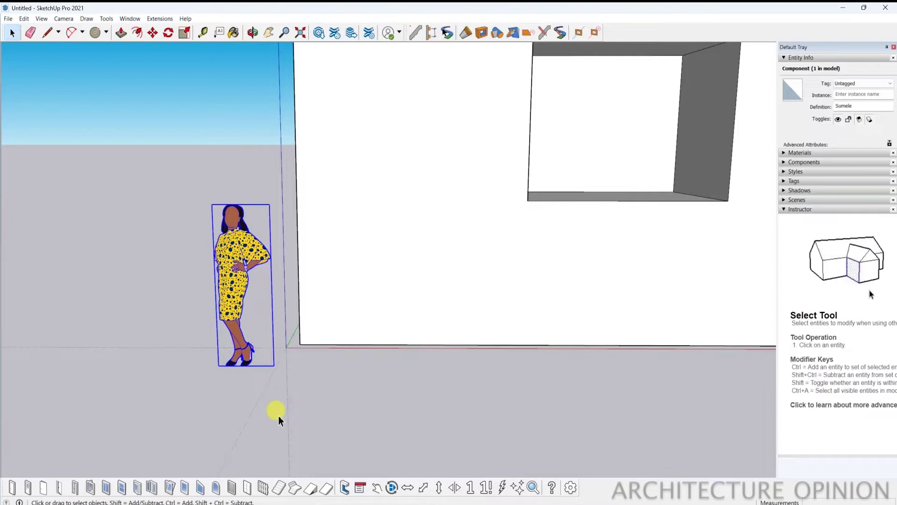
{"action": "left_click", "coordinate": [237, 414]}
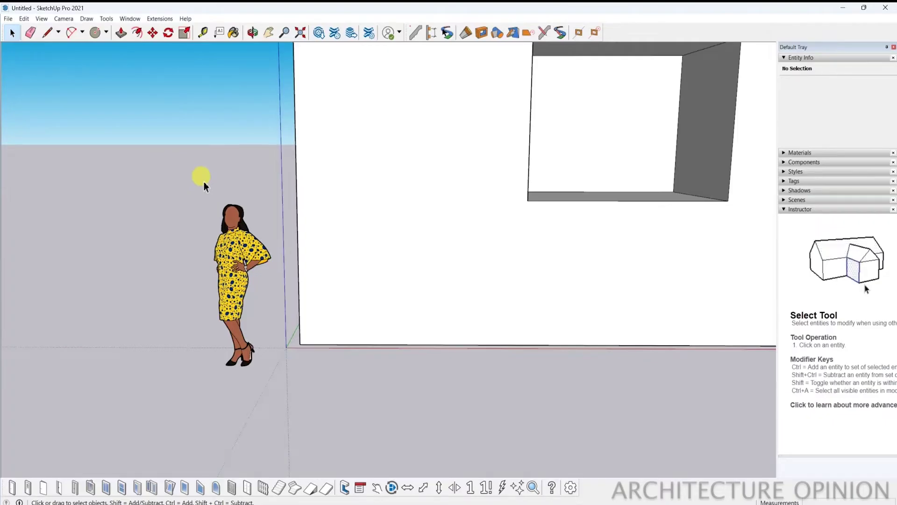
{"action": "mouse_move", "coordinate": [203, 181]}
{"action": "left_mouse_down"}
{"action": "mouse_move", "coordinate": [176, 219]}
{"action": "mouse_move", "coordinate": [112, 261]}
{"action": "left_mouse_up"}
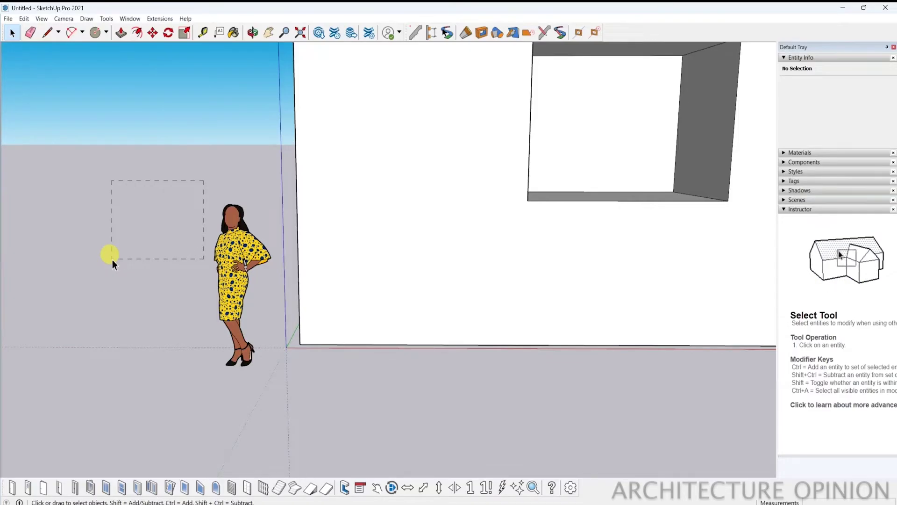
{"action": "mouse_move", "coordinate": [112, 260]}
{"action": "left_mouse_down"}
{"action": "mouse_move", "coordinate": [124, 226]}
{"action": "mouse_move", "coordinate": [152, 219]}
{"action": "left_mouse_up"}
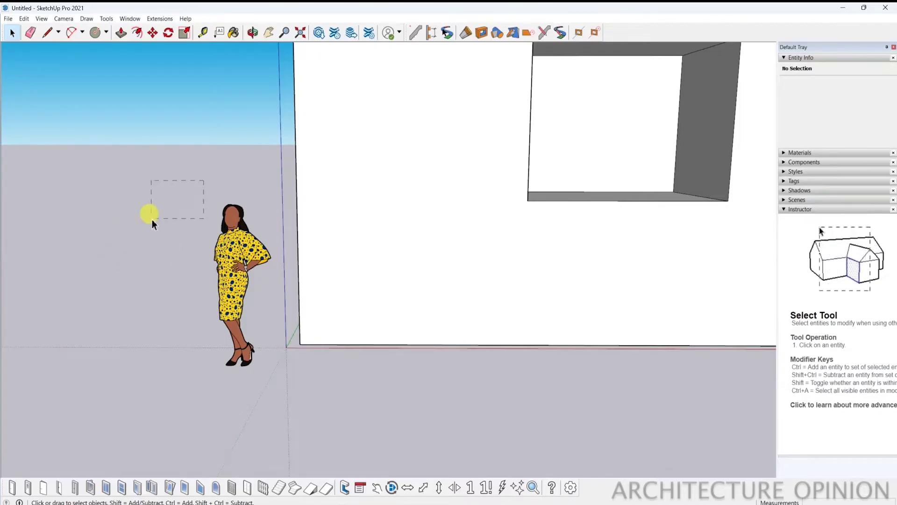
{"action": "left_click_drag", "start_coordinate": [152, 221], "coordinate": [150, 217]}
{"action": "mouse_move", "coordinate": [89, 173]}
{"action": "left_mouse_down"}
{"action": "mouse_move", "coordinate": [187, 281]}
{"action": "mouse_move", "coordinate": [195, 275]}
{"action": "left_mouse_up"}
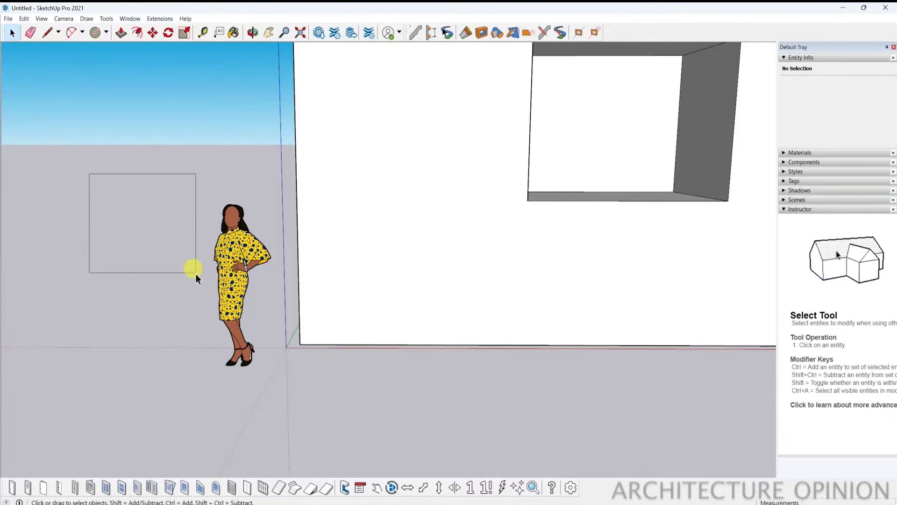
{"action": "left_click_drag", "start_coordinate": [195, 274], "coordinate": [194, 269]}
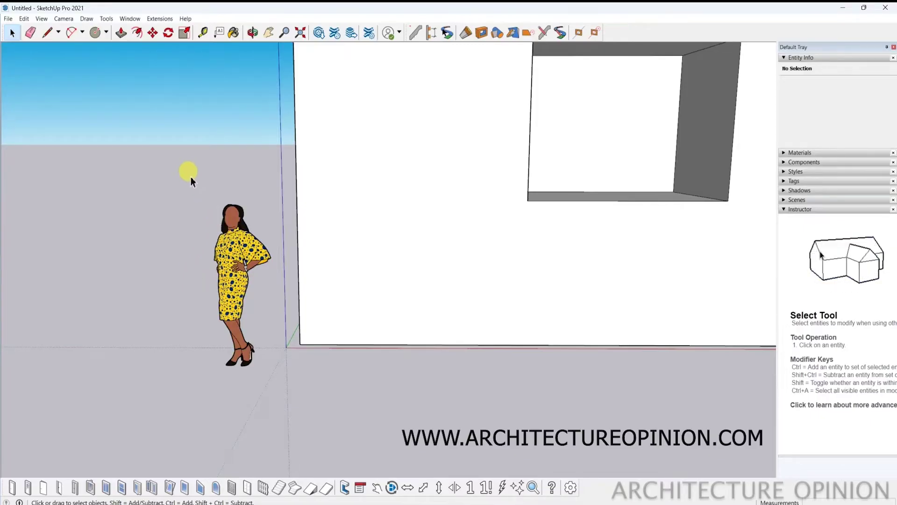
{"action": "left_click_drag", "start_coordinate": [168, 173], "coordinate": [282, 344]}
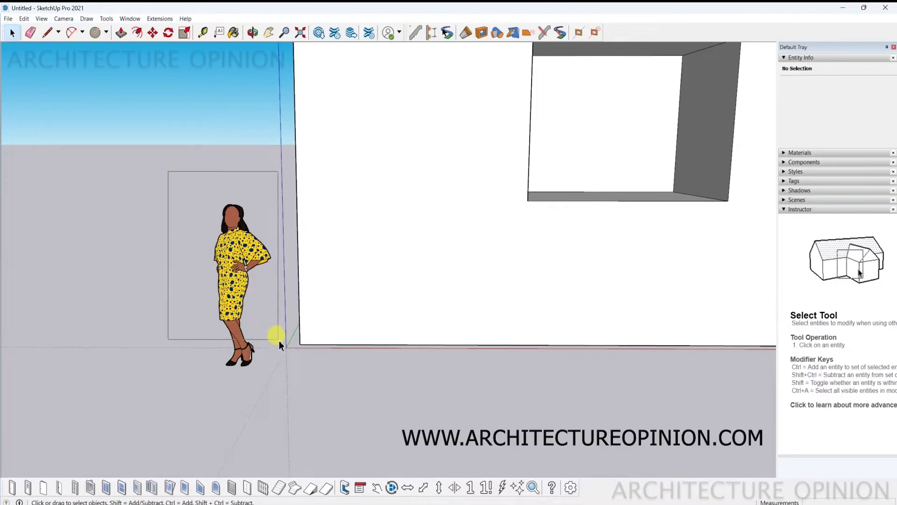
{"action": "left_click_drag", "start_coordinate": [282, 344], "coordinate": [278, 343]}
{"action": "left_click_drag", "start_coordinate": [180, 188], "coordinate": [279, 342]}
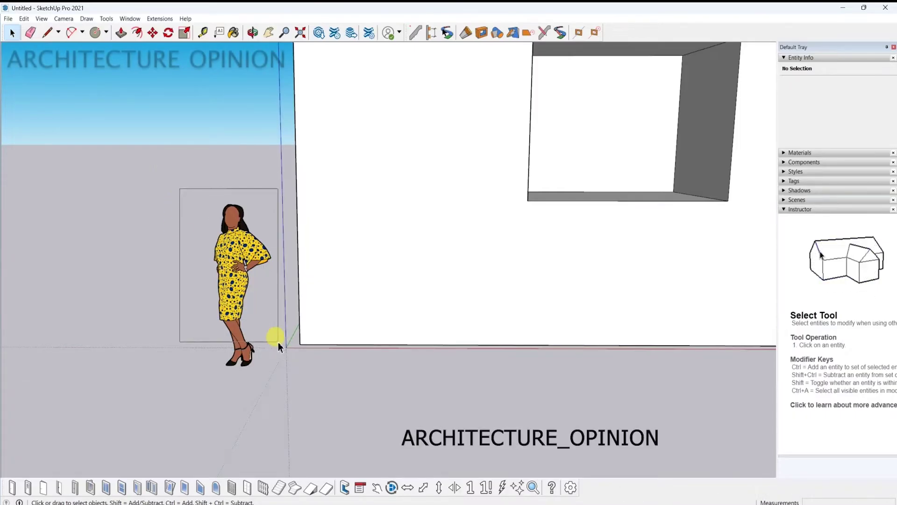
{"action": "left_click", "coordinate": [238, 278]}
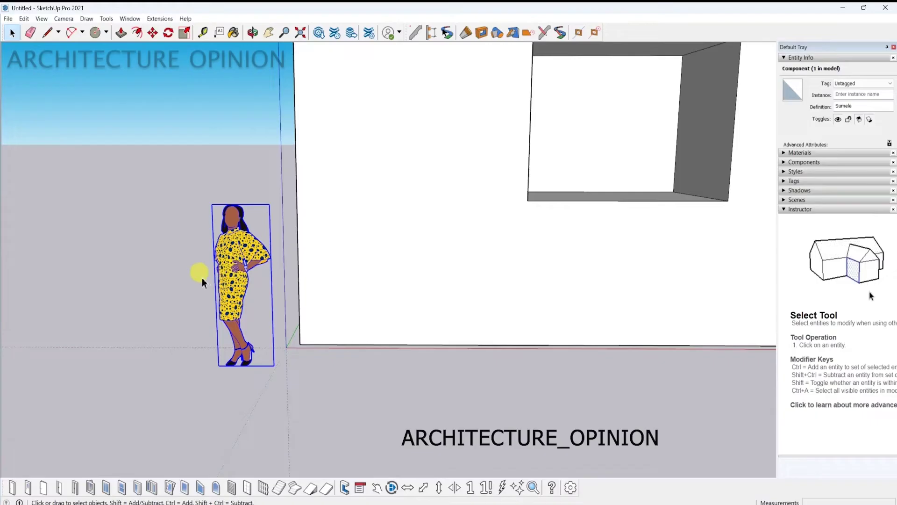
- Select the woman figure with window and crossing selections, deselecting her each time
{"action": "left_click", "coordinate": [168, 284]}
{"action": "mouse_move", "coordinate": [189, 174]}
{"action": "left_mouse_down"}
{"action": "mouse_move", "coordinate": [274, 350]}
{"action": "mouse_move", "coordinate": [283, 416]}
{"action": "left_mouse_up"}
{"action": "left_click", "coordinate": [173, 361]}
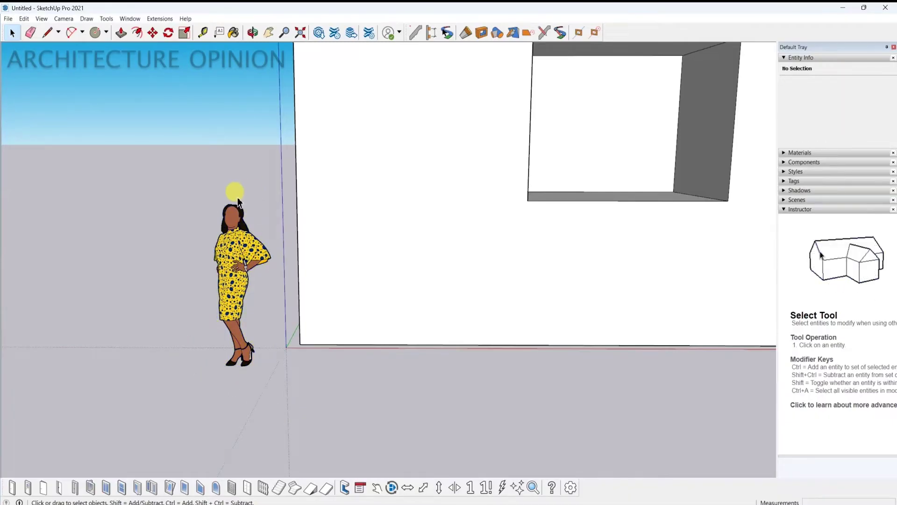
{"action": "left_click_drag", "start_coordinate": [261, 186], "coordinate": [236, 215]}
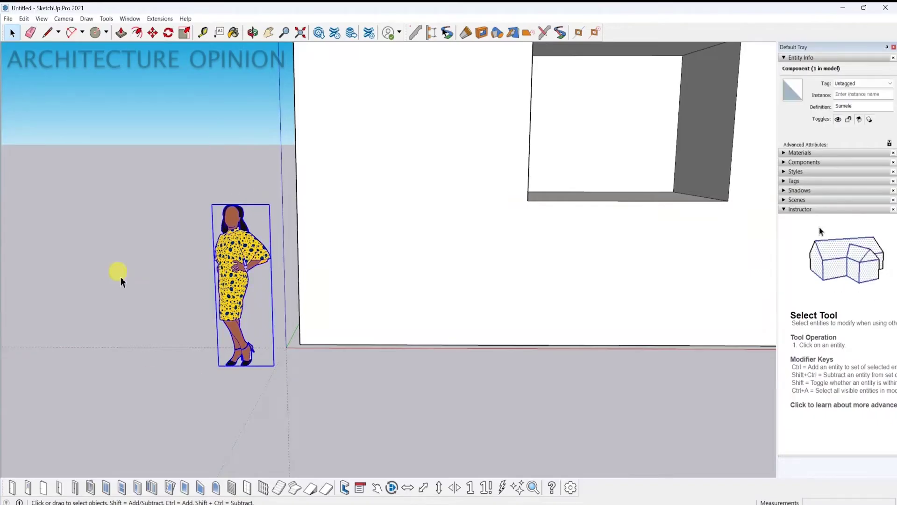
{"action": "left_click", "coordinate": [187, 184]}
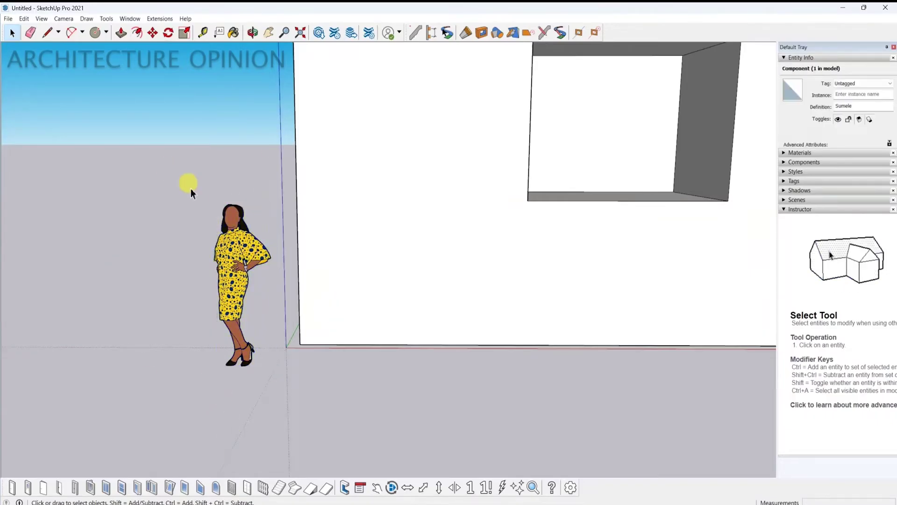
- Zoom out and orbit to reveal the box's top and side openings, then window-select everything
{"action": "scroll", "coordinate": [186, 184], "scroll_direction": "down", "scroll_amount": 5}
{"action": "mouse_move", "coordinate": [230, 194]}
{"action": "middle_mouse_down", "text": "shift"}
{"action": "mouse_move", "coordinate": [300, 262]}
{"action": "mouse_move", "coordinate": [234, 326]}
{"action": "mouse_move", "coordinate": [240, 335]}
{"action": "mouse_move", "coordinate": [287, 283]}
{"action": "mouse_move", "coordinate": [305, 301]}
{"action": "mouse_move", "coordinate": [336, 286]}
{"action": "middle_mouse_up", "text": "shift"}
{"action": "scroll", "coordinate": [293, 331], "scroll_direction": "down", "scroll_amount": 2}
{"action": "left_click_drag", "start_coordinate": [133, 125], "coordinate": [466, 412]}
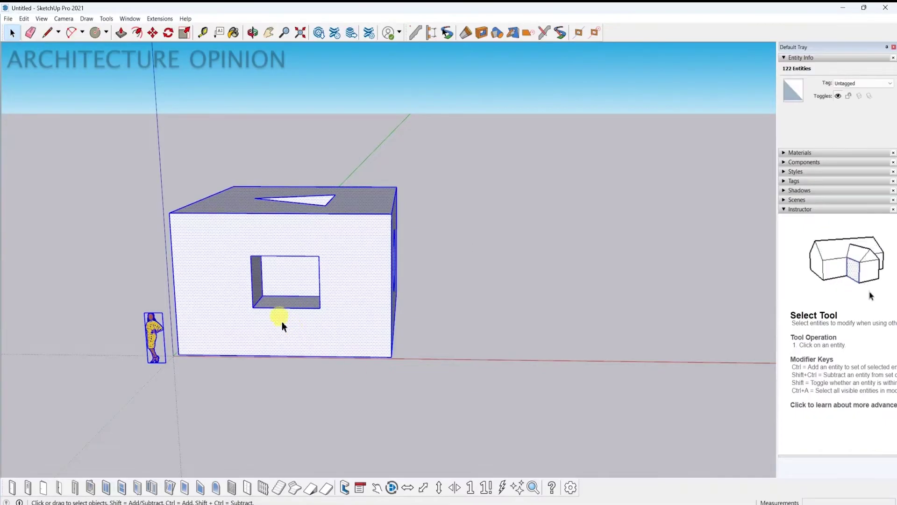
- Deselect the box and figure and adjust the zoom
{"action": "left_click", "coordinate": [352, 388]}
{"action": "scroll", "coordinate": [391, 205], "scroll_direction": "up", "scroll_amount": 2}
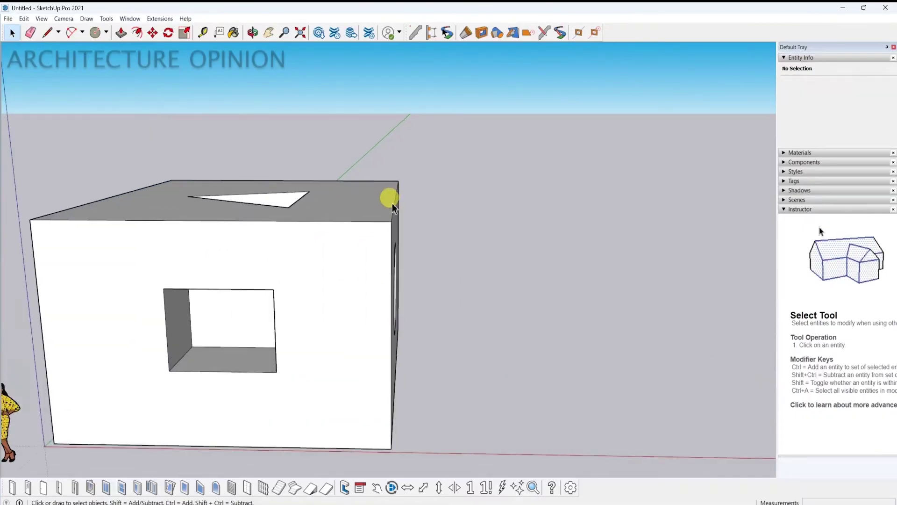
{"action": "scroll", "coordinate": [391, 204], "scroll_direction": "up", "scroll_amount": 2}
{"action": "scroll", "coordinate": [394, 210], "scroll_direction": "up", "scroll_amount": 2}
{"action": "scroll", "coordinate": [394, 208], "scroll_direction": "down", "scroll_amount": 3}
{"action": "scroll", "coordinate": [411, 209], "scroll_direction": "down", "scroll_amount": 2}
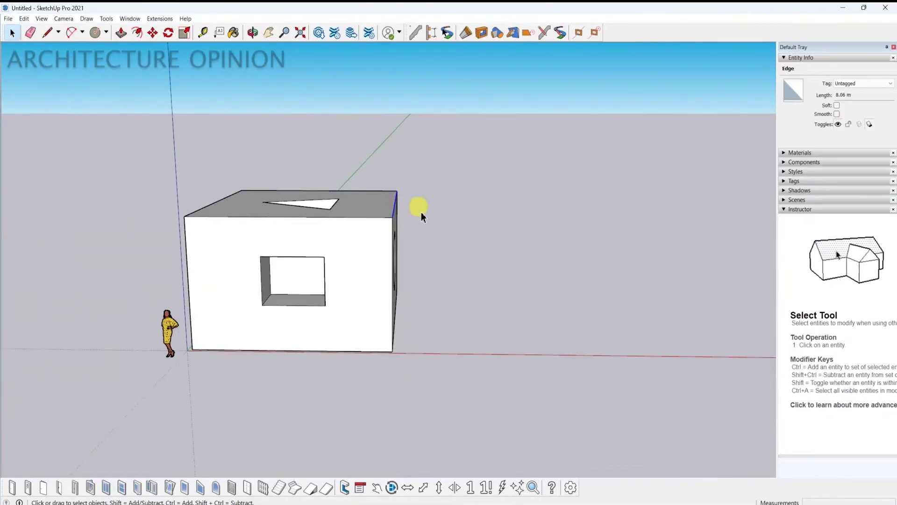
- Select the box's near vertical edge, orbit to show the circular side opening, then deselect
{"action": "mouse_move", "coordinate": [379, 169]}
{"action": "left_mouse_down"}
{"action": "mouse_move", "coordinate": [410, 229]}
{"action": "mouse_move", "coordinate": [393, 215]}
{"action": "mouse_move", "coordinate": [414, 228]}
{"action": "left_mouse_up"}
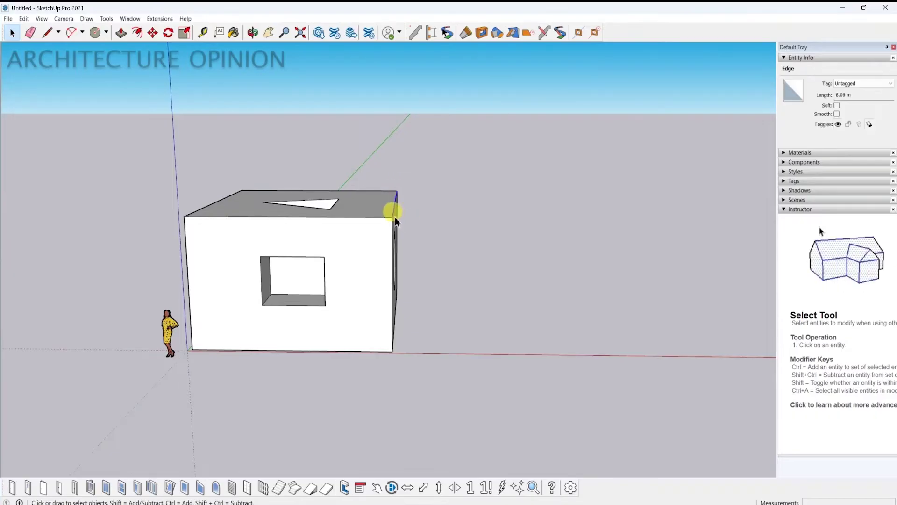
{"action": "scroll", "coordinate": [394, 214], "scroll_direction": "up", "scroll_amount": 3}
{"action": "middle_click_drag", "start_coordinate": [393, 213], "coordinate": [383, 254]}
{"action": "scroll", "coordinate": [382, 253], "scroll_direction": "down", "scroll_amount": 3}
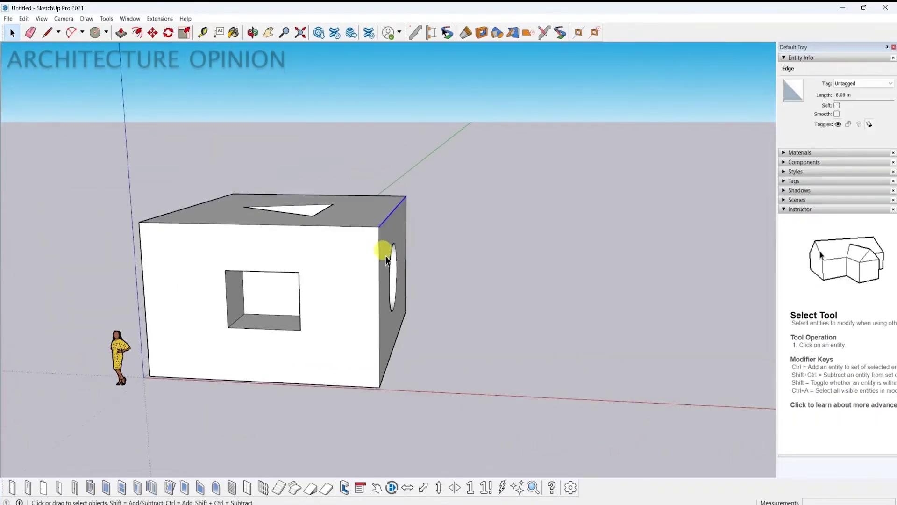
{"action": "left_click", "coordinate": [417, 201]}
{"action": "mouse_move", "coordinate": [416, 201]}
{"action": "middle_mouse_down"}
{"action": "mouse_move", "coordinate": [242, 239]}
{"action": "mouse_move", "coordinate": [289, 233]}
{"action": "mouse_move", "coordinate": [312, 156]}
{"action": "middle_mouse_up"}
- Select two edges at the box's top corner, orbit around, then deselect them
{"action": "mouse_move", "coordinate": [312, 177]}
{"action": "left_mouse_down"}
{"action": "mouse_move", "coordinate": [417, 237]}
{"action": "mouse_move", "coordinate": [294, 207]}
{"action": "mouse_move", "coordinate": [316, 219]}
{"action": "mouse_move", "coordinate": [327, 206]}
{"action": "mouse_move", "coordinate": [376, 221]}
{"action": "mouse_move", "coordinate": [393, 208]}
{"action": "mouse_move", "coordinate": [436, 242]}
{"action": "left_mouse_up"}
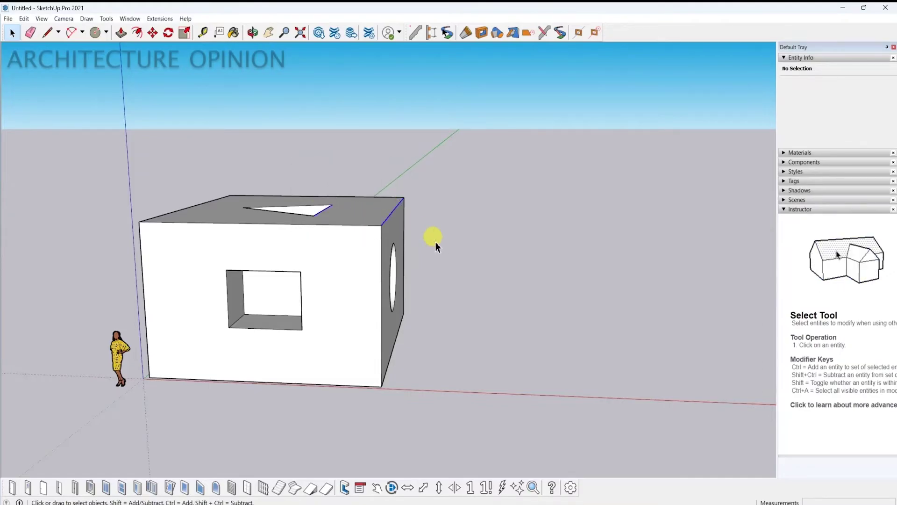
{"action": "scroll", "coordinate": [369, 245], "scroll_direction": "down", "scroll_amount": 2}
{"action": "mouse_move", "coordinate": [369, 245]}
{"action": "middle_mouse_down"}
{"action": "mouse_move", "coordinate": [316, 260]}
{"action": "mouse_move", "coordinate": [429, 253]}
{"action": "mouse_move", "coordinate": [405, 221]}
{"action": "mouse_move", "coordinate": [388, 224]}
{"action": "middle_mouse_up"}
{"action": "left_click", "coordinate": [429, 253]}
- Crossing-select the box's faces and edges, deselect, and zoom out from the box
{"action": "mouse_move", "coordinate": [410, 185]}
{"action": "left_mouse_down"}
{"action": "mouse_move", "coordinate": [316, 269]}
{"action": "mouse_move", "coordinate": [335, 241]}
{"action": "mouse_move", "coordinate": [324, 234]}
{"action": "left_mouse_up"}
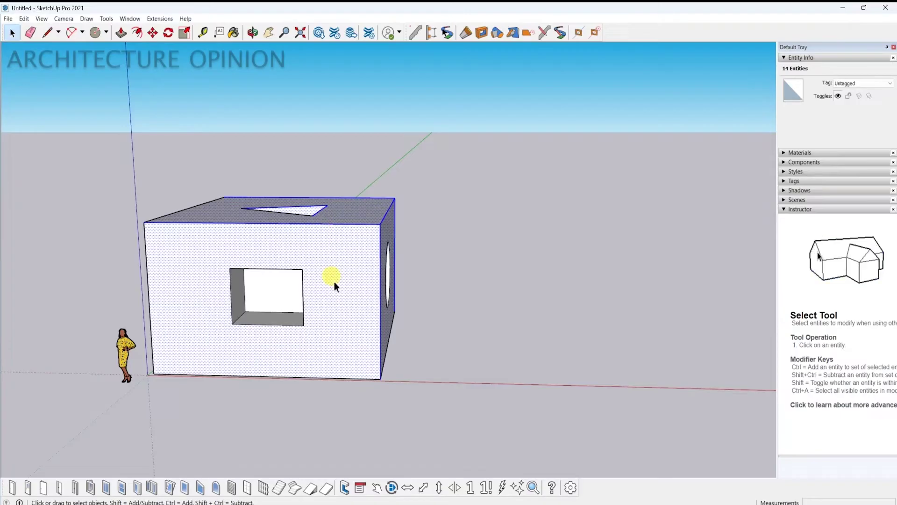
{"action": "left_click", "coordinate": [447, 281]}
{"action": "scroll", "coordinate": [288, 321], "scroll_direction": "down", "scroll_amount": 2}
{"action": "scroll", "coordinate": [283, 322], "scroll_direction": "down", "scroll_amount": 2}
{"action": "middle_click_drag", "start_coordinate": [281, 324], "coordinate": [273, 311]}
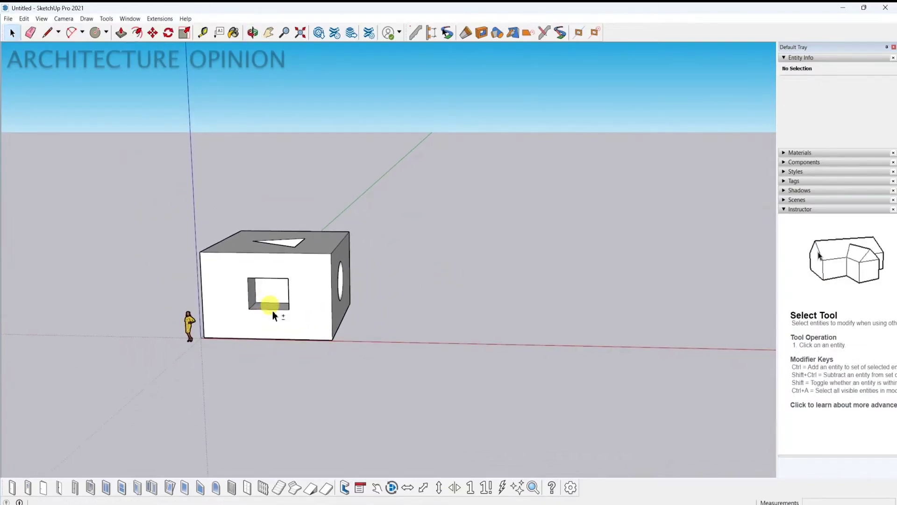
- Zoom in toward the box with the mouse wheel
{"action": "scroll", "coordinate": [273, 311], "scroll_direction": "up", "scroll_amount": 1}
{"action": "scroll", "coordinate": [273, 311], "scroll_direction": "up", "scroll_amount": 2}
{"action": "scroll", "coordinate": [272, 308], "scroll_direction": "up", "scroll_amount": 2}
{"action": "scroll", "coordinate": [271, 306], "scroll_direction": "down", "scroll_amount": 2}
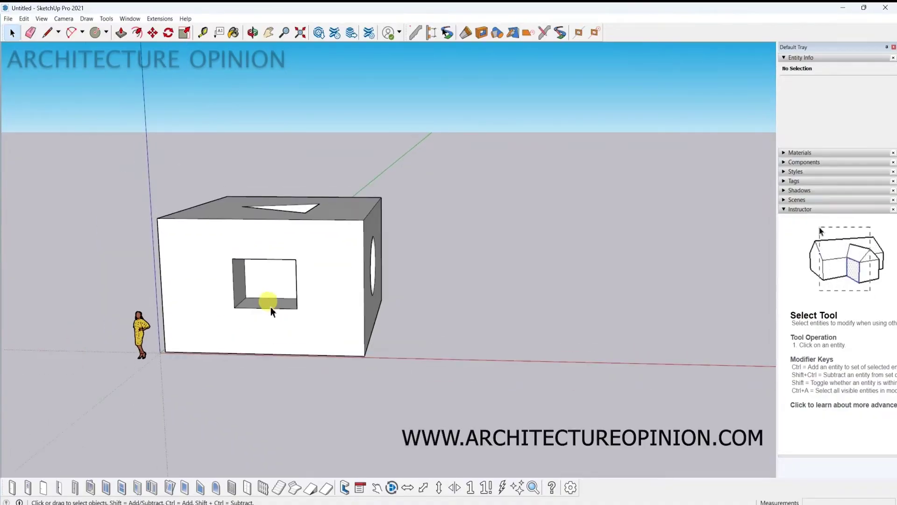
{"action": "scroll", "coordinate": [272, 309], "scroll_direction": "up", "scroll_amount": 1}
{"action": "scroll", "coordinate": [271, 308], "scroll_direction": "up", "scroll_amount": 2}
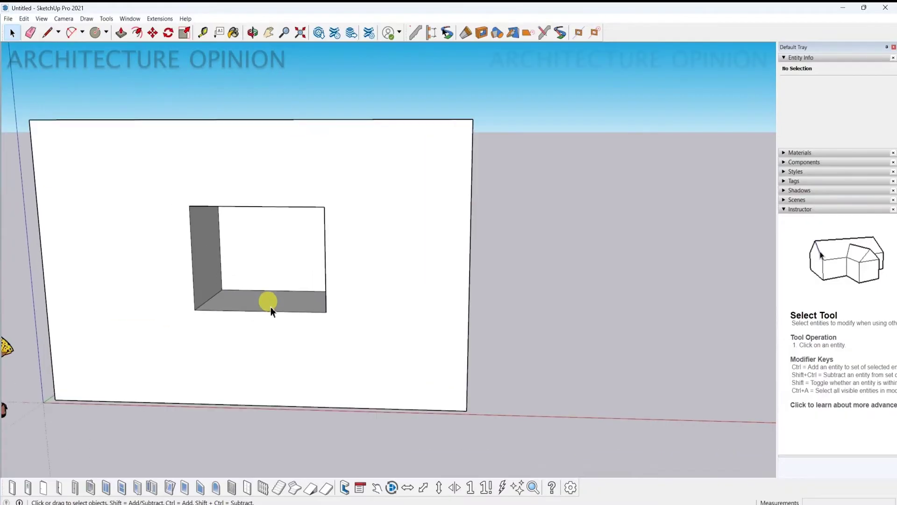
{"action": "scroll", "coordinate": [271, 308], "scroll_direction": "up", "scroll_amount": 1}
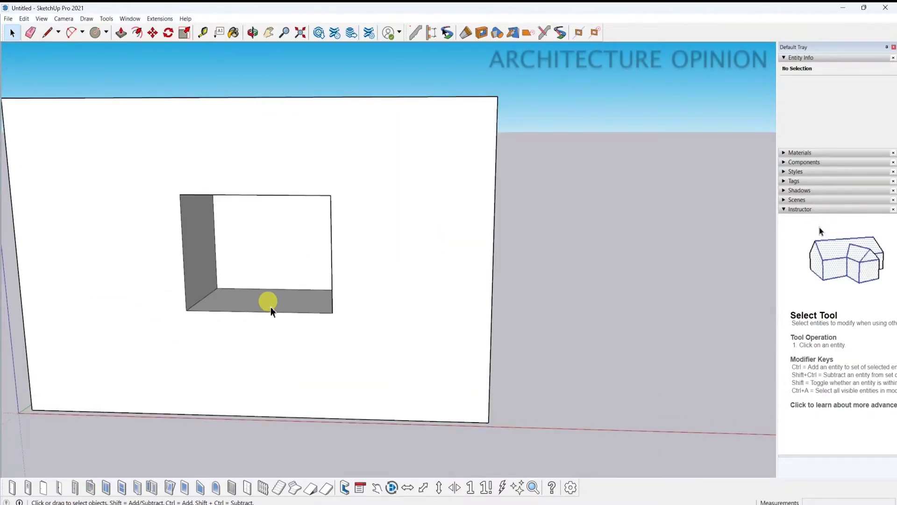
- Zoom back out and orbit to face the box's front, with the circular-hole side visible
{"action": "scroll", "coordinate": [271, 308], "scroll_direction": "down", "scroll_amount": 1}
{"action": "scroll", "coordinate": [271, 308], "scroll_direction": "down", "scroll_amount": 2}
{"action": "scroll", "coordinate": [271, 308], "scroll_direction": "down", "scroll_amount": 1}
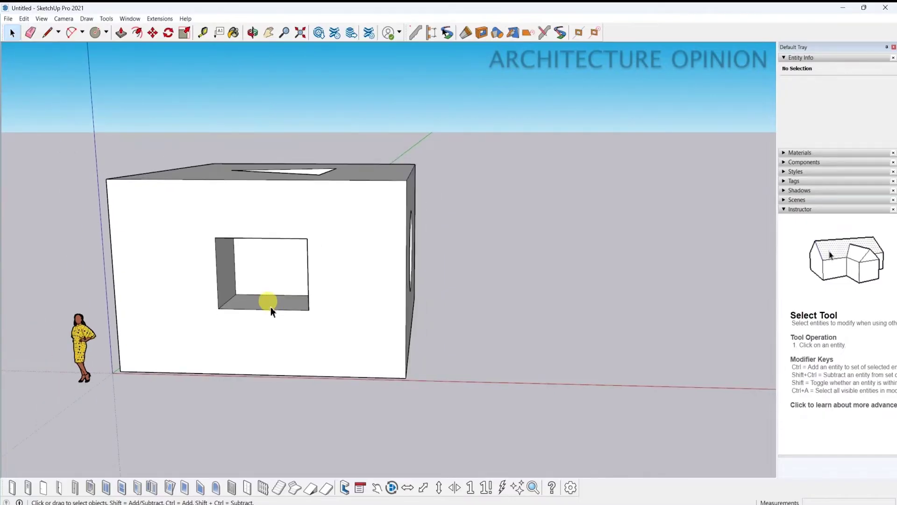
{"action": "scroll", "coordinate": [271, 306], "scroll_direction": "down", "scroll_amount": 1}
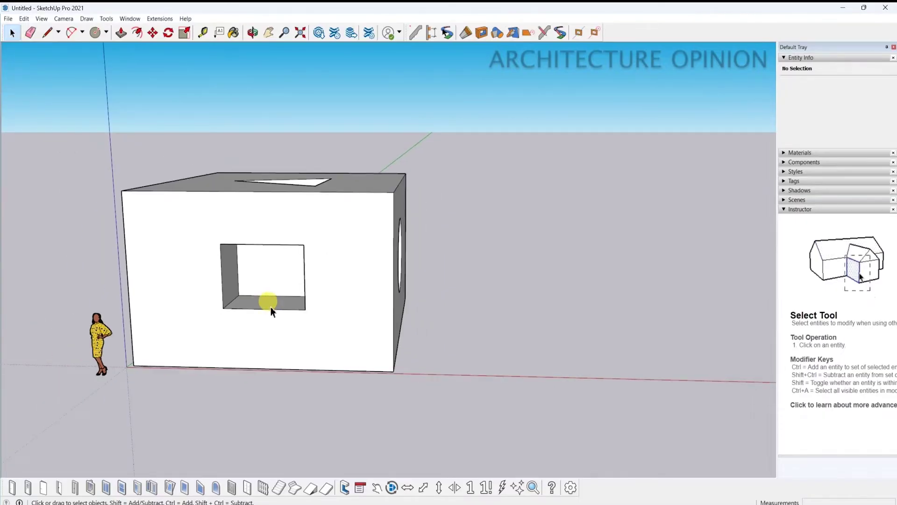
{"action": "scroll", "coordinate": [270, 311], "scroll_direction": "down", "scroll_amount": 1}
{"action": "scroll", "coordinate": [270, 311], "scroll_direction": "up", "scroll_amount": 2}
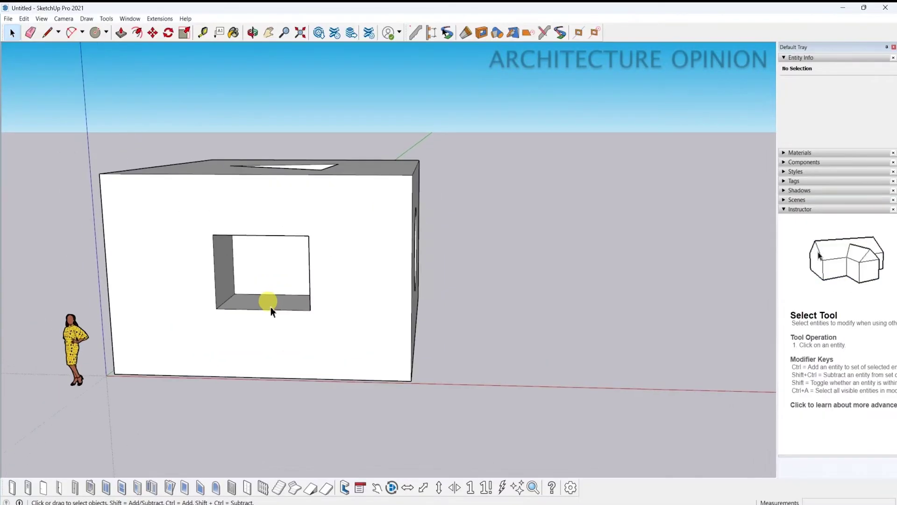
{"action": "middle_click_drag", "start_coordinate": [260, 292], "coordinate": [263, 290]}
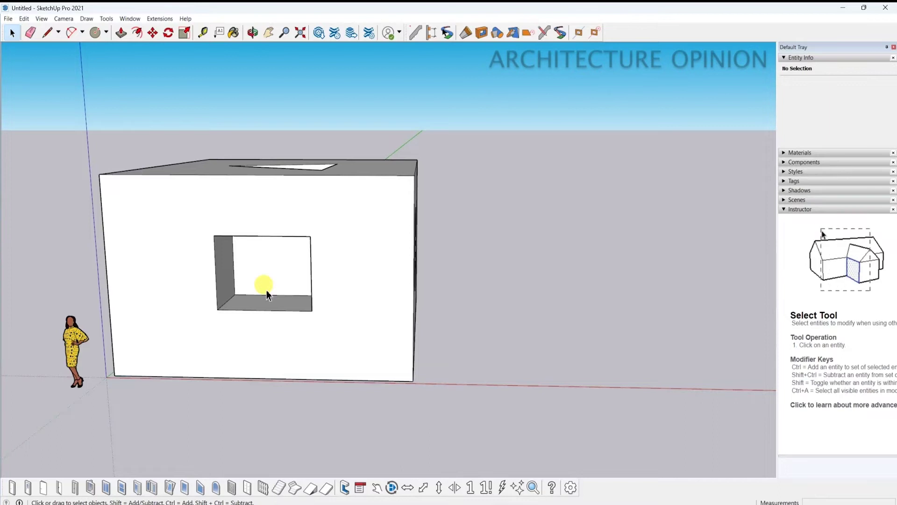
{"action": "mouse_move", "coordinate": [267, 290]}
{"action": "middle_mouse_down"}
{"action": "mouse_move", "coordinate": [155, 191]}
{"action": "mouse_move", "coordinate": [92, 339]}
{"action": "middle_mouse_up"}
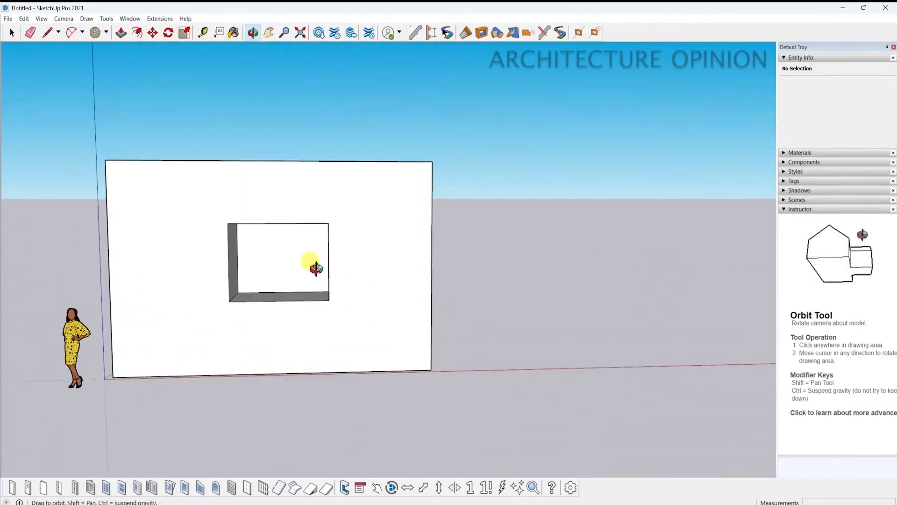
- Orbit around the box to see its top and front openings from lower down
{"action": "mouse_move", "coordinate": [92, 339]}
{"action": "left_mouse_down"}
{"action": "mouse_move", "coordinate": [80, 266]}
{"action": "mouse_move", "coordinate": [156, 245]}
{"action": "mouse_move", "coordinate": [485, 351]}
{"action": "mouse_move", "coordinate": [340, 380]}
{"action": "mouse_move", "coordinate": [176, 341]}
{"action": "mouse_move", "coordinate": [176, 200]}
{"action": "mouse_move", "coordinate": [358, 253]}
{"action": "mouse_move", "coordinate": [232, 372]}
{"action": "mouse_move", "coordinate": [94, 373]}
{"action": "mouse_move", "coordinate": [94, 327]}
{"action": "mouse_move", "coordinate": [220, 338]}
{"action": "mouse_move", "coordinate": [241, 320]}
{"action": "mouse_move", "coordinate": [197, 317]}
{"action": "left_mouse_up"}
{"action": "key", "text": "space"}
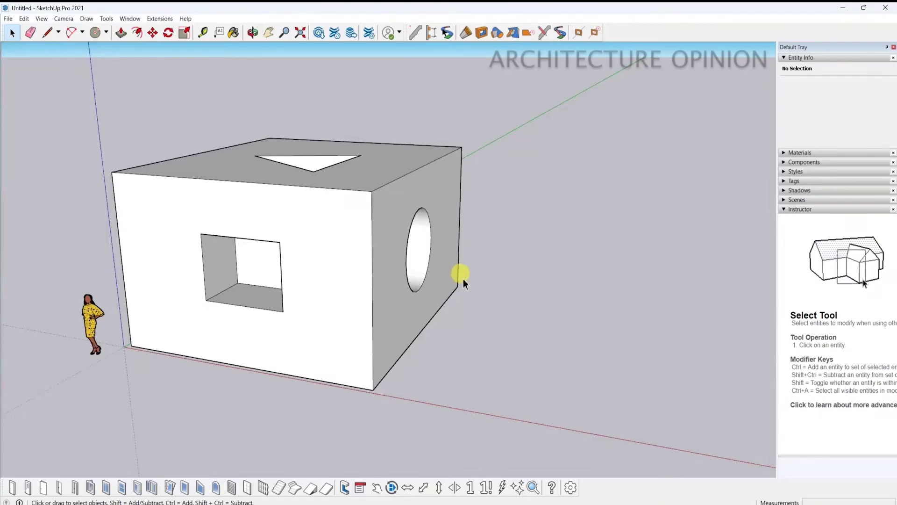
{"action": "mouse_move", "coordinate": [480, 327]}
{"action": "middle_mouse_down"}
{"action": "mouse_move", "coordinate": [469, 256]}
{"action": "mouse_move", "coordinate": [364, 286]}
{"action": "middle_mouse_up"}
{"action": "mouse_move", "coordinate": [409, 308]}
{"action": "left_mouse_down"}
{"action": "mouse_move", "coordinate": [243, 293]}
{"action": "mouse_move", "coordinate": [374, 246]}
{"action": "mouse_move", "coordinate": [380, 315]}
{"action": "mouse_move", "coordinate": [372, 336]}
{"action": "mouse_move", "coordinate": [394, 256]}
{"action": "left_mouse_up"}
{"action": "key", "text": "space"}
- Select the scale figure, orbit to face the round-hole and square-window sides, then deselect
{"action": "left_click", "coordinate": [121, 319]}
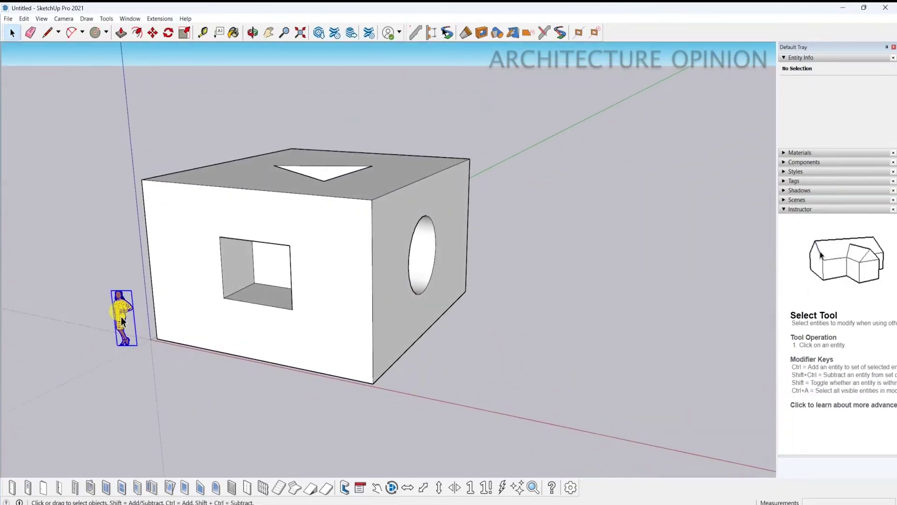
{"action": "mouse_move", "coordinate": [383, 394]}
{"action": "middle_mouse_down"}
{"action": "mouse_move", "coordinate": [260, 420]}
{"action": "mouse_move", "coordinate": [195, 380]}
{"action": "mouse_move", "coordinate": [156, 314]}
{"action": "middle_mouse_up"}
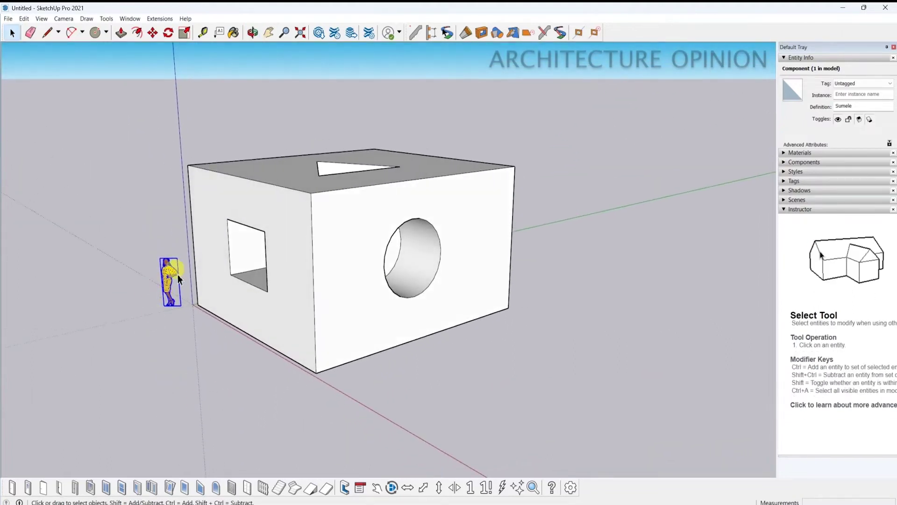
{"action": "mouse_move", "coordinate": [370, 395]}
{"action": "middle_mouse_down"}
{"action": "mouse_move", "coordinate": [230, 371]}
{"action": "mouse_move", "coordinate": [387, 311]}
{"action": "mouse_move", "coordinate": [577, 372]}
{"action": "mouse_move", "coordinate": [334, 371]}
{"action": "mouse_move", "coordinate": [472, 422]}
{"action": "middle_mouse_up"}
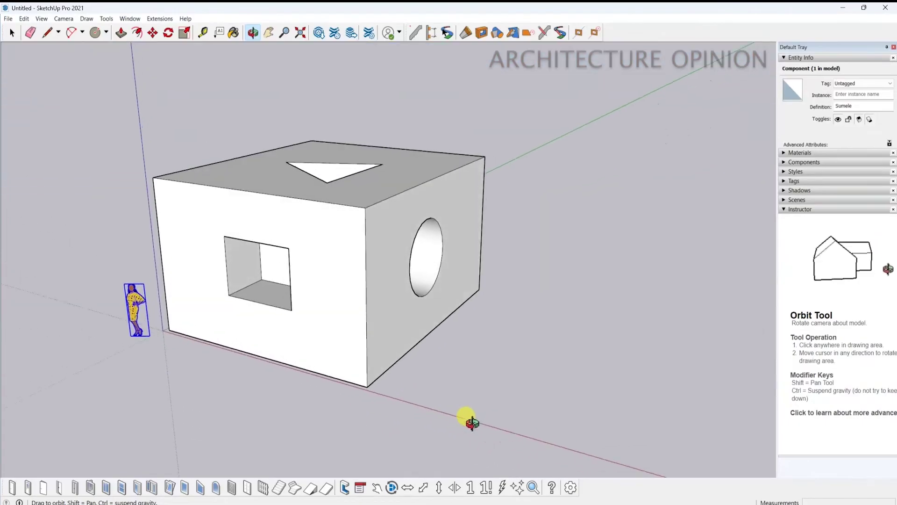
{"action": "left_click", "coordinate": [309, 439]}
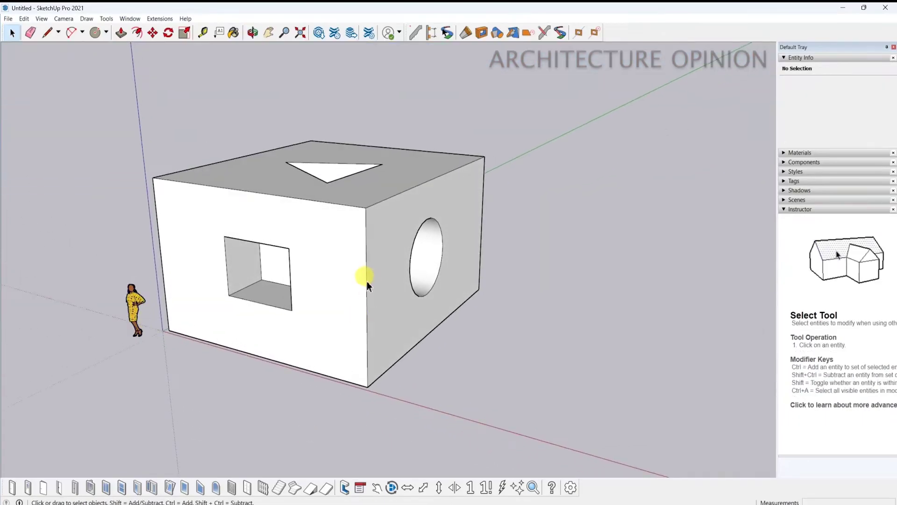
- Zoom, pan and orbit to a frontal corner view, then orbit up to the triangular top hole
{"action": "mouse_move", "coordinate": [404, 418]}
{"action": "middle_mouse_down"}
{"action": "mouse_move", "coordinate": [327, 417]}
{"action": "mouse_move", "coordinate": [206, 290]}
{"action": "mouse_move", "coordinate": [344, 272]}
{"action": "mouse_move", "coordinate": [357, 401]}
{"action": "middle_mouse_up"}
{"action": "scroll", "coordinate": [445, 361], "scroll_direction": "down", "scroll_amount": 2}
{"action": "mouse_move", "coordinate": [445, 360]}
{"action": "middle_mouse_down"}
{"action": "mouse_move", "coordinate": [331, 304]}
{"action": "mouse_move", "coordinate": [186, 354]}
{"action": "mouse_move", "coordinate": [160, 351]}
{"action": "middle_mouse_up"}
{"action": "scroll", "coordinate": [330, 305], "scroll_direction": "up", "scroll_amount": 4}
{"action": "mouse_move", "coordinate": [369, 363]}
{"action": "middle_mouse_down"}
{"action": "mouse_move", "coordinate": [314, 352]}
{"action": "mouse_move", "coordinate": [346, 295]}
{"action": "mouse_move", "coordinate": [448, 290]}
{"action": "mouse_move", "coordinate": [433, 392]}
{"action": "middle_mouse_up"}
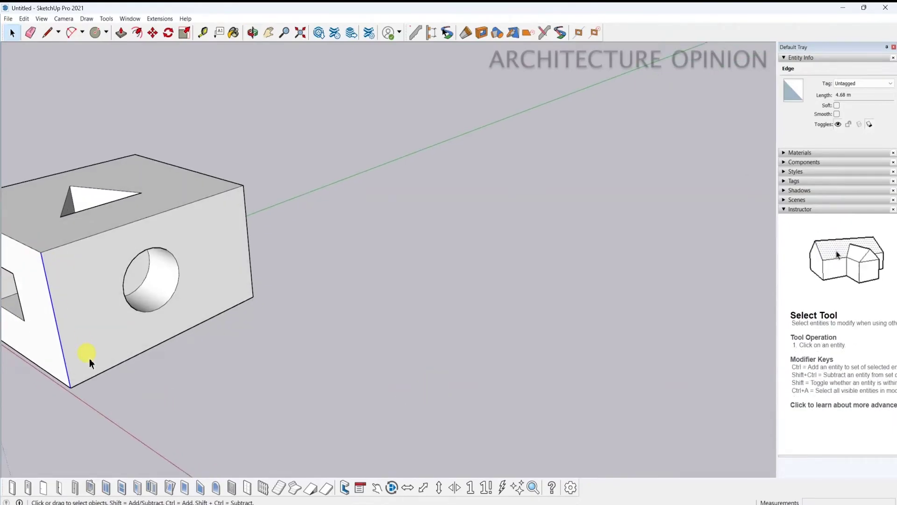
{"action": "scroll", "coordinate": [80, 381], "scroll_direction": "down", "scroll_amount": 2}
{"action": "mouse_move", "coordinate": [66, 402]}
{"action": "middle_mouse_down"}
{"action": "mouse_move", "coordinate": [378, 397]}
{"action": "mouse_move", "coordinate": [356, 287]}
{"action": "mouse_move", "coordinate": [387, 328]}
{"action": "middle_mouse_up"}
{"action": "scroll", "coordinate": [386, 397], "scroll_direction": "up", "scroll_amount": 1}
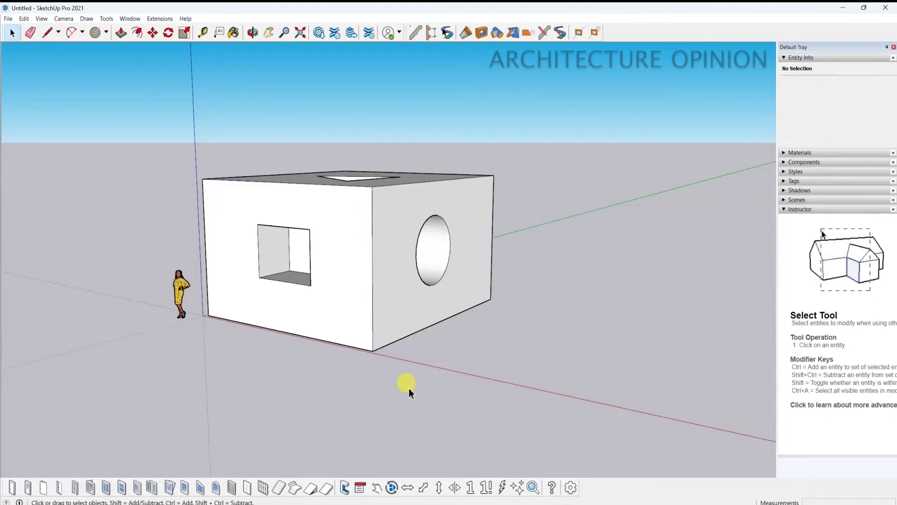
{"action": "left_click", "coordinate": [251, 31]}
{"action": "mouse_move", "coordinate": [370, 270]}
{"action": "left_mouse_down"}
{"action": "mouse_move", "coordinate": [314, 260]}
{"action": "mouse_move", "coordinate": [409, 310]}
{"action": "mouse_move", "coordinate": [277, 124]}
{"action": "left_mouse_up"}
- Zoom Extents to fit the whole model, then drag with Zoom to back out
{"action": "left_click", "coordinate": [284, 32]}
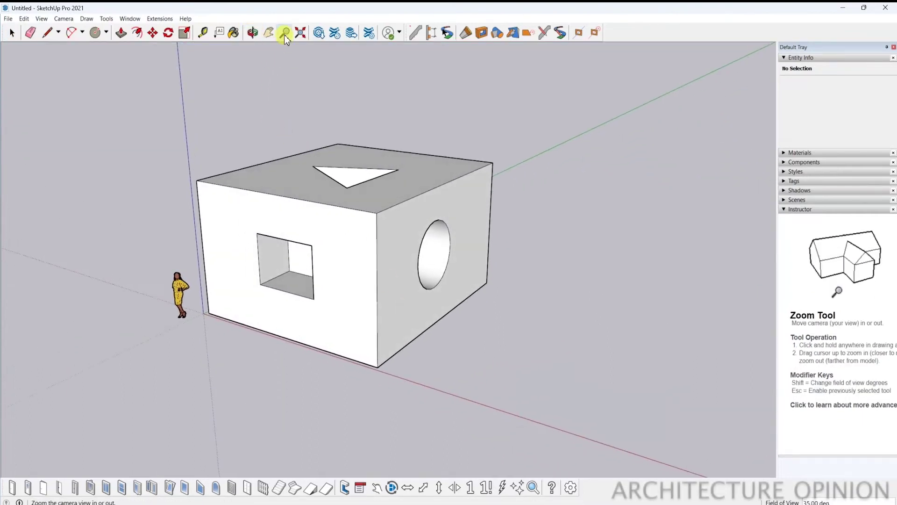
{"action": "left_click", "coordinate": [307, 32]}
{"action": "mouse_move", "coordinate": [316, 144]}
{"action": "left_mouse_down"}
{"action": "mouse_move", "coordinate": [381, 196]}
{"action": "mouse_move", "coordinate": [394, 355]}
{"action": "mouse_move", "coordinate": [374, 205]}
{"action": "mouse_move", "coordinate": [388, 122]}
{"action": "mouse_move", "coordinate": [381, 314]}
{"action": "mouse_move", "coordinate": [389, 229]}
{"action": "mouse_move", "coordinate": [120, 304]}
{"action": "mouse_move", "coordinate": [88, 360]}
{"action": "mouse_move", "coordinate": [72, 181]}
{"action": "mouse_move", "coordinate": [84, 106]}
{"action": "mouse_move", "coordinate": [86, 206]}
{"action": "mouse_move", "coordinate": [196, 256]}
{"action": "left_mouse_up"}
- Fine-tune the zoom with the mouse wheel and pan the box down and left
{"action": "key", "text": "space"}
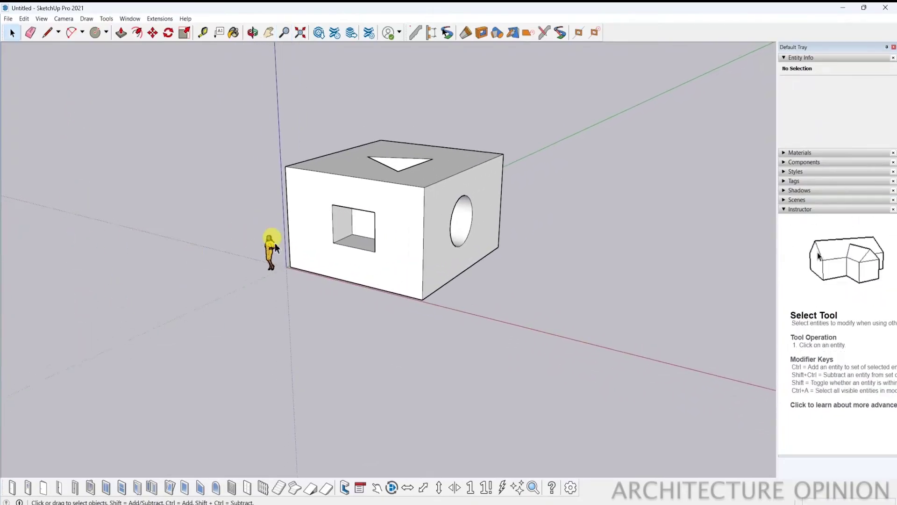
{"action": "scroll", "coordinate": [329, 282], "scroll_direction": "down", "scroll_amount": 2}
{"action": "scroll", "coordinate": [400, 261], "scroll_direction": "up", "scroll_amount": 2}
{"action": "scroll", "coordinate": [378, 234], "scroll_direction": "up", "scroll_amount": 2}
{"action": "scroll", "coordinate": [377, 233], "scroll_direction": "down", "scroll_amount": 2}
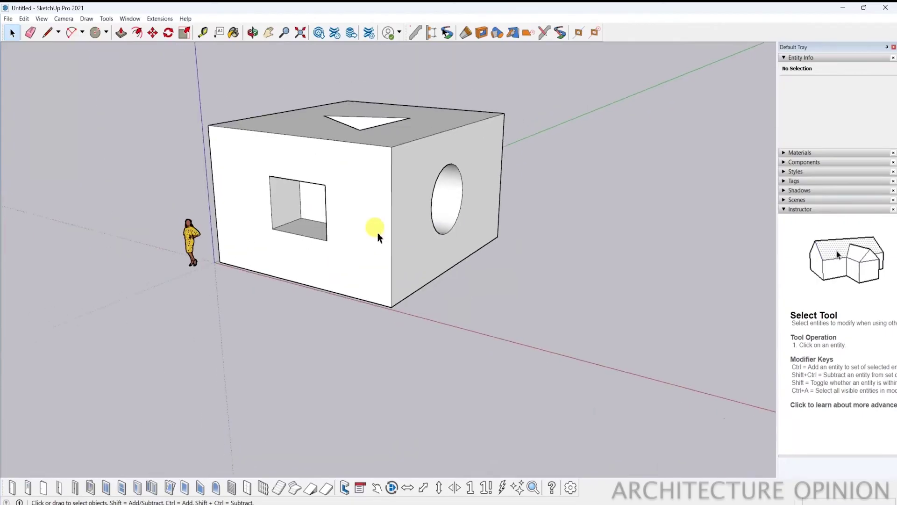
{"action": "scroll", "coordinate": [378, 233], "scroll_direction": "down", "scroll_amount": 1}
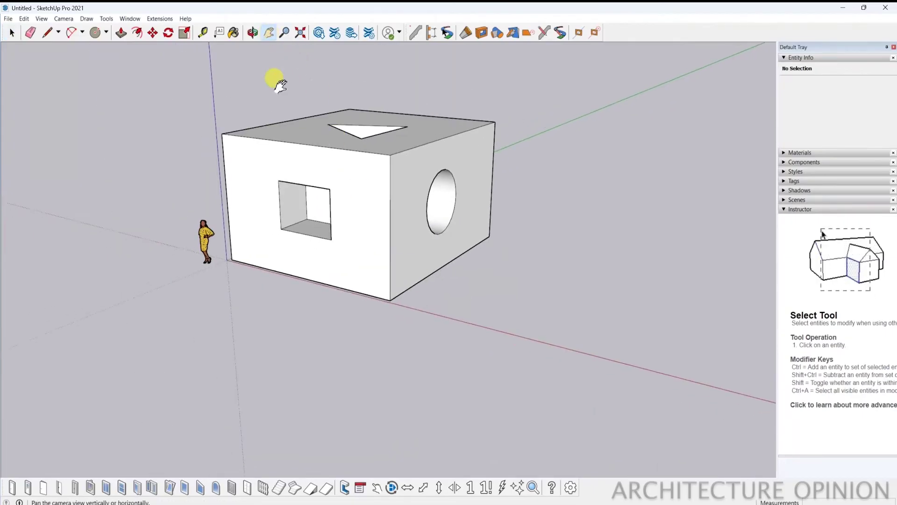
{"action": "mouse_move", "coordinate": [246, 247]}
{"action": "left_mouse_down"}
{"action": "mouse_move", "coordinate": [85, 304]}
{"action": "mouse_move", "coordinate": [242, 246]}
{"action": "left_mouse_up"}
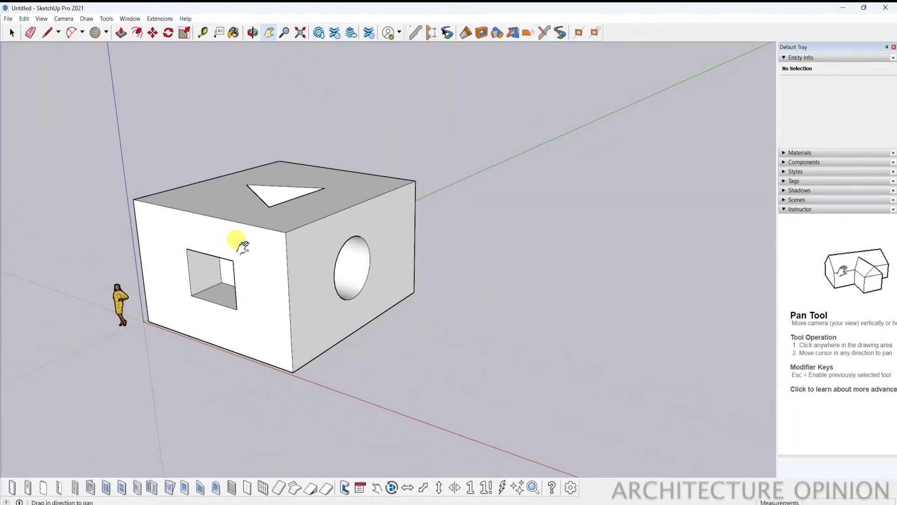
- Leave Pan, orbit around the box with the O shortcut, and return to Select
{"action": "key", "text": "Escape"}
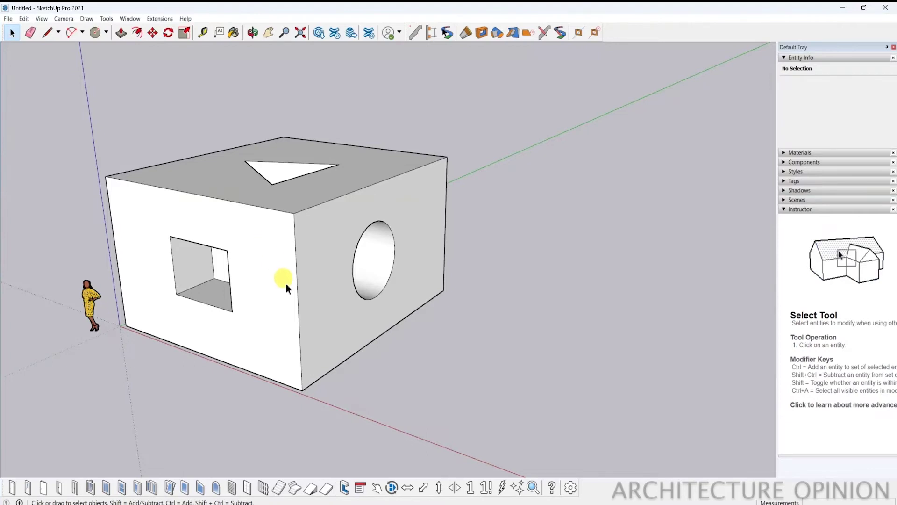
{"action": "key", "text": "o"}
{"action": "mouse_move", "coordinate": [272, 226]}
{"action": "left_mouse_down"}
{"action": "mouse_move", "coordinate": [320, 305]}
{"action": "mouse_move", "coordinate": [270, 309]}
{"action": "mouse_move", "coordinate": [540, 293]}
{"action": "mouse_move", "coordinate": [276, 341]}
{"action": "mouse_move", "coordinate": [262, 353]}
{"action": "left_mouse_up"}
{"action": "key", "text": "space"}
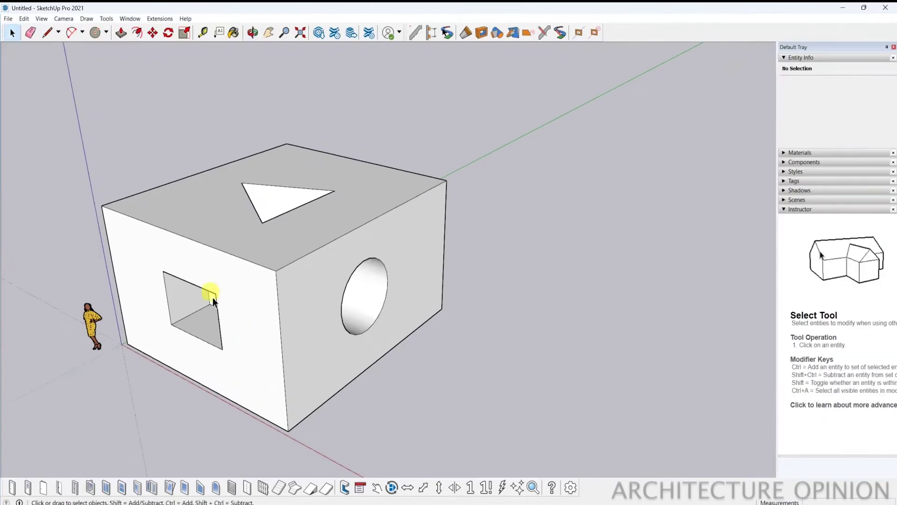
- Pan the box right and orbit to a raised frontal corner view, then zoom slightly
{"action": "mouse_move", "coordinate": [162, 280]}
{"action": "middle_mouse_down", "text": "shift"}
{"action": "mouse_move", "coordinate": [457, 280]}
{"action": "mouse_move", "coordinate": [421, 297]}
{"action": "middle_mouse_up", "text": "shift"}
{"action": "mouse_move", "coordinate": [512, 284]}
{"action": "middle_mouse_down", "text": "shift"}
{"action": "mouse_move", "coordinate": [226, 284]}
{"action": "mouse_move", "coordinate": [212, 176]}
{"action": "mouse_move", "coordinate": [420, 259]}
{"action": "mouse_move", "coordinate": [84, 224]}
{"action": "mouse_move", "coordinate": [321, 234]}
{"action": "mouse_move", "coordinate": [215, 252]}
{"action": "mouse_move", "coordinate": [328, 210]}
{"action": "mouse_move", "coordinate": [340, 295]}
{"action": "mouse_move", "coordinate": [204, 186]}
{"action": "mouse_move", "coordinate": [315, 284]}
{"action": "mouse_move", "coordinate": [133, 276]}
{"action": "mouse_move", "coordinate": [276, 182]}
{"action": "mouse_move", "coordinate": [317, 245]}
{"action": "mouse_move", "coordinate": [117, 276]}
{"action": "mouse_move", "coordinate": [244, 221]}
{"action": "mouse_move", "coordinate": [306, 244]}
{"action": "mouse_move", "coordinate": [244, 301]}
{"action": "mouse_move", "coordinate": [139, 225]}
{"action": "mouse_move", "coordinate": [145, 247]}
{"action": "mouse_move", "coordinate": [251, 197]}
{"action": "mouse_move", "coordinate": [260, 290]}
{"action": "mouse_move", "coordinate": [160, 254]}
{"action": "mouse_move", "coordinate": [277, 230]}
{"action": "middle_mouse_up", "text": "shift"}
{"action": "mouse_move", "coordinate": [277, 230]}
{"action": "left_mouse_down"}
{"action": "mouse_move", "coordinate": [150, 240]}
{"action": "mouse_move", "coordinate": [377, 168]}
{"action": "mouse_move", "coordinate": [202, 307]}
{"action": "mouse_move", "coordinate": [386, 159]}
{"action": "mouse_move", "coordinate": [321, 236]}
{"action": "mouse_move", "coordinate": [360, 184]}
{"action": "left_mouse_up"}
{"action": "key", "text": "space"}
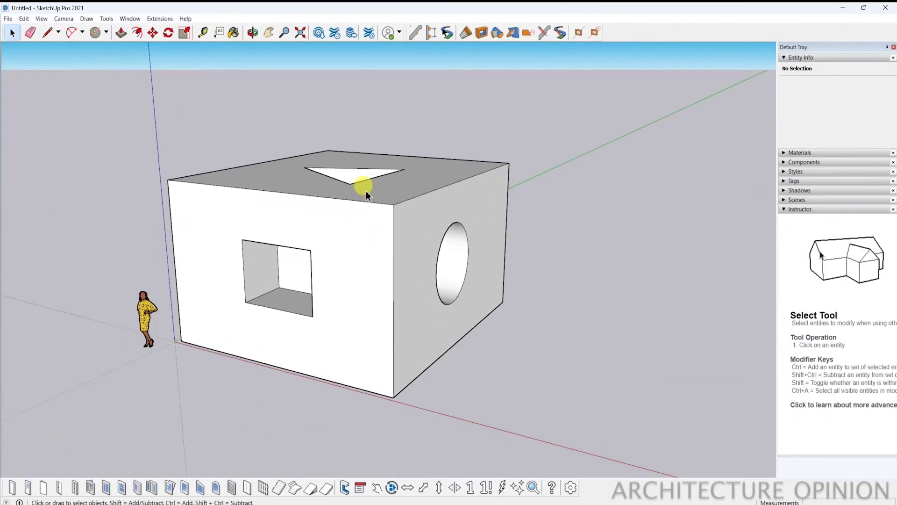
{"action": "mouse_move", "coordinate": [367, 198]}
{"action": "middle_mouse_down"}
{"action": "mouse_move", "coordinate": [336, 206]}
{"action": "mouse_move", "coordinate": [346, 220]}
{"action": "middle_mouse_up"}
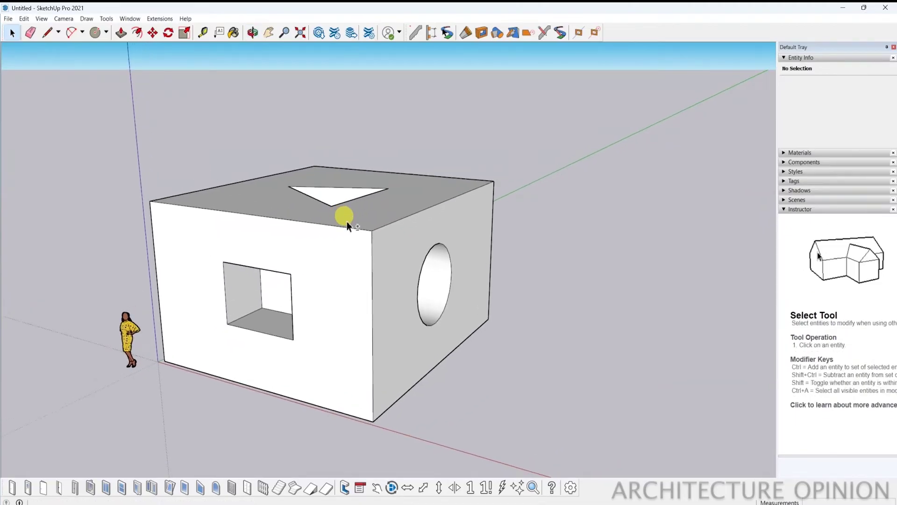
{"action": "scroll", "coordinate": [336, 257], "scroll_direction": "down", "scroll_amount": 1}
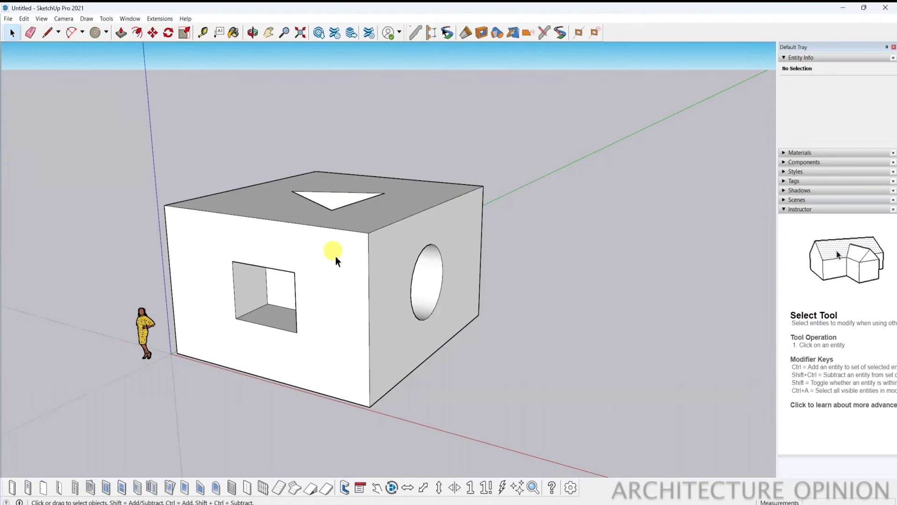